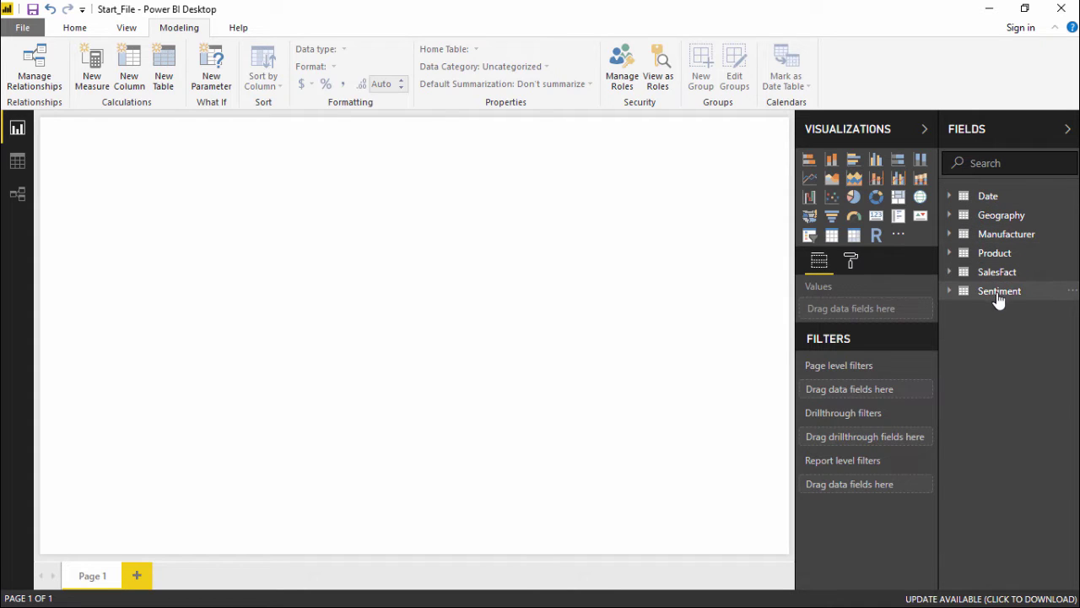
Step: Put Date's Month, MonthID, MonthName and MonthNo into a preview table near the page centre
left_click(951, 204)
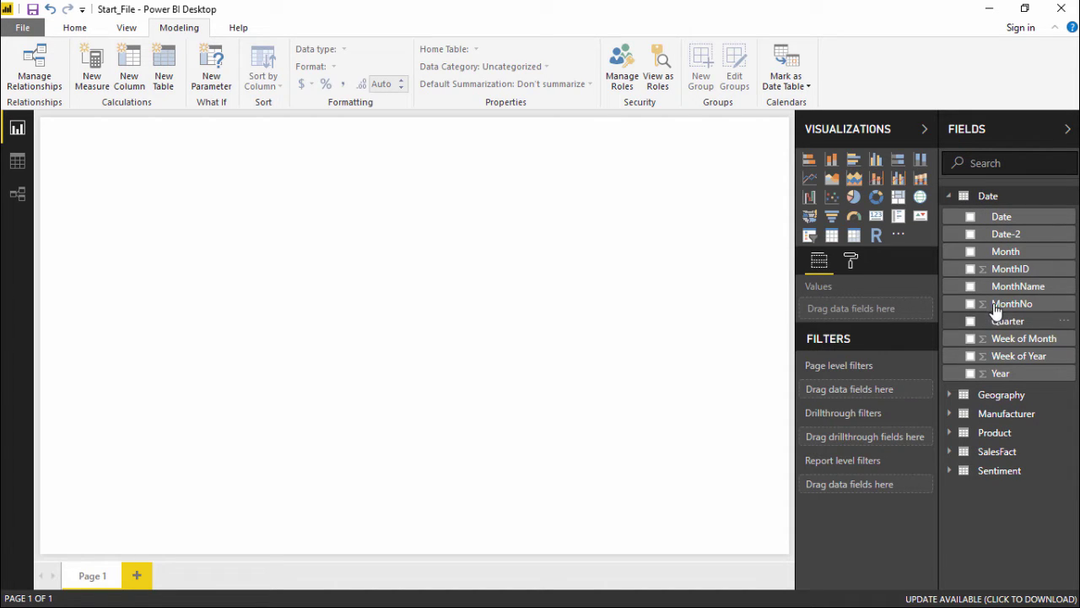
left_click_drag(998, 258, 309, 273)
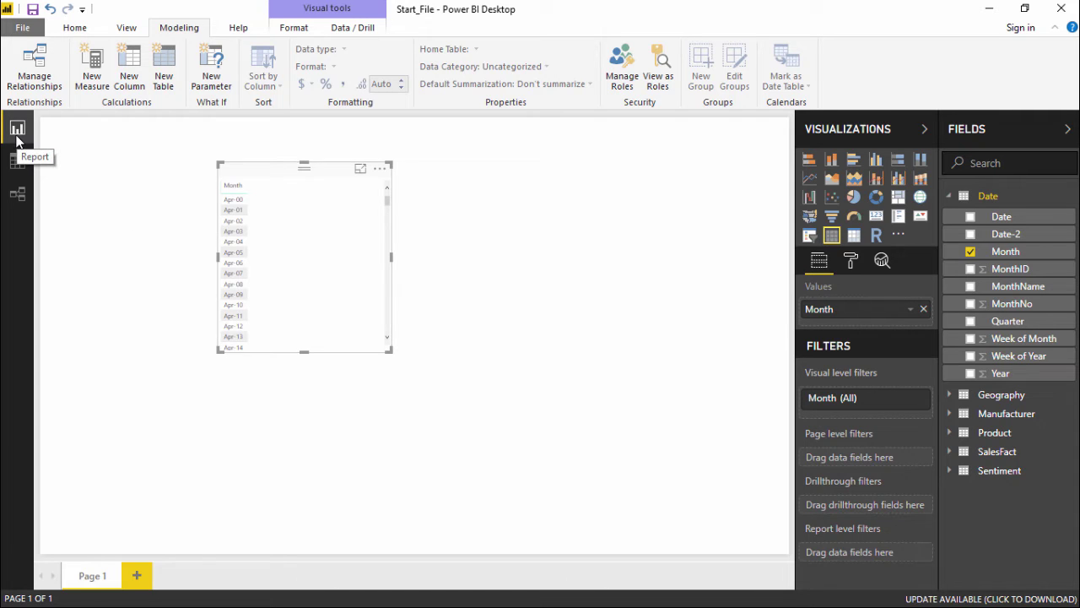
left_click_drag(1017, 269, 309, 287)
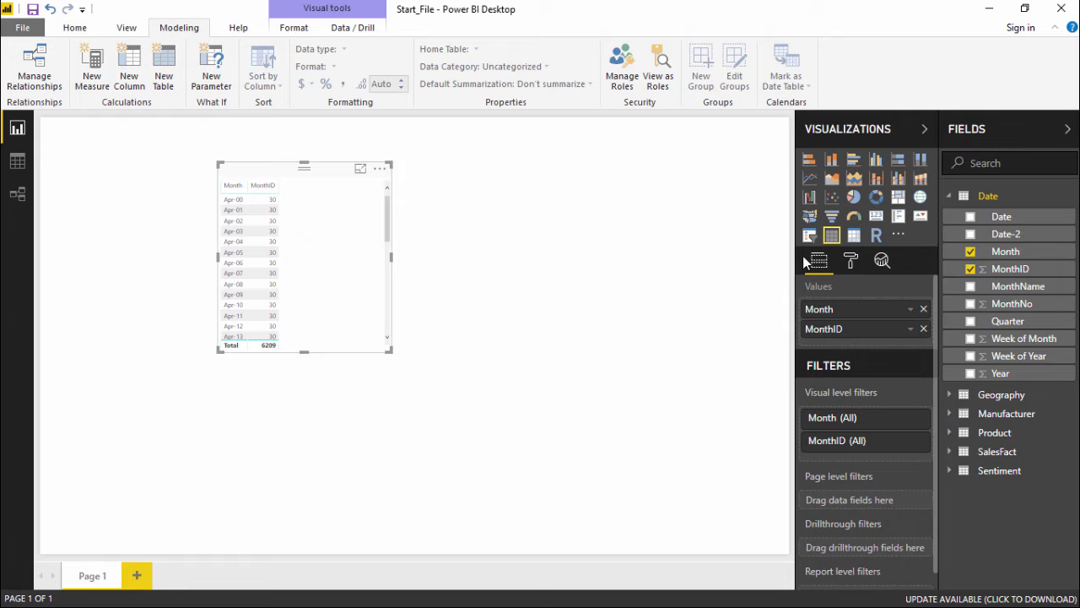
left_click_drag(1010, 292, 304, 269)
left_click_drag(996, 304, 263, 285)
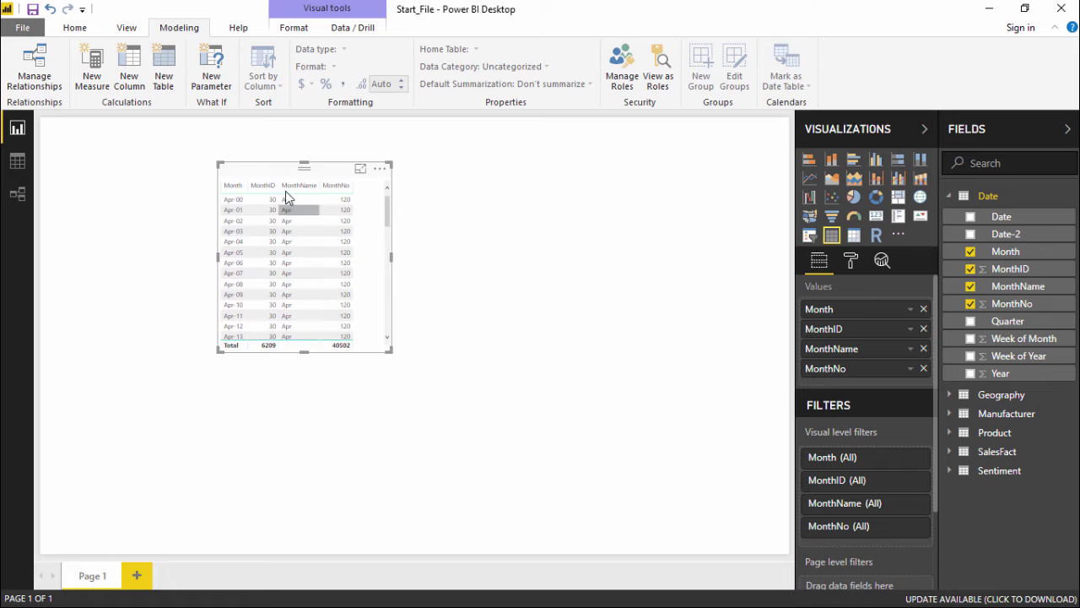
left_click_drag(278, 180, 432, 204)
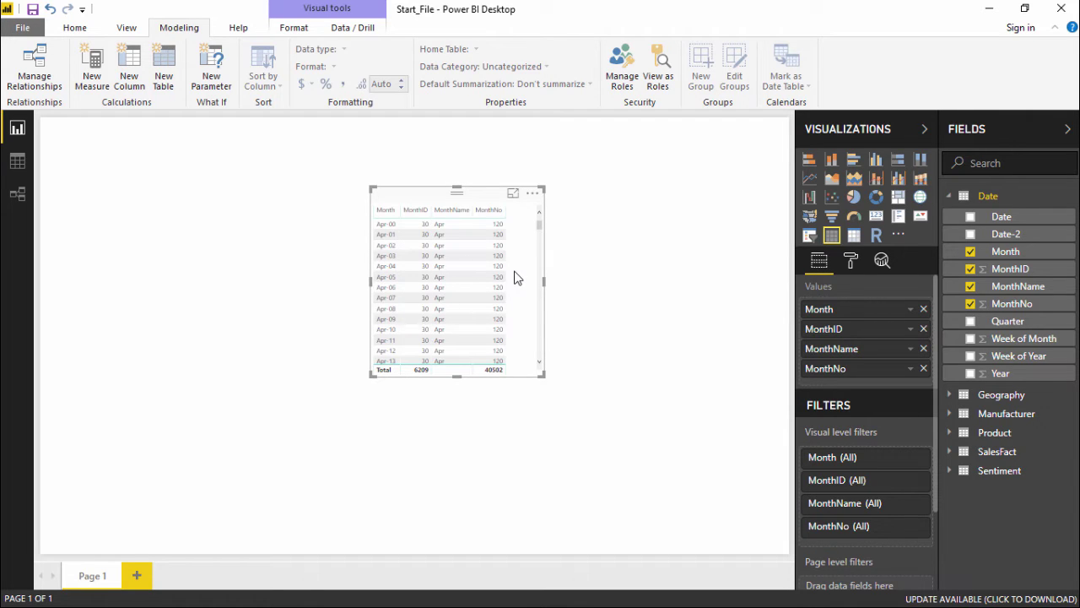
Step: Uncheck Month, MonthID, MonthName and MonthNo to delete the preview table
mouse_move(498, 286)
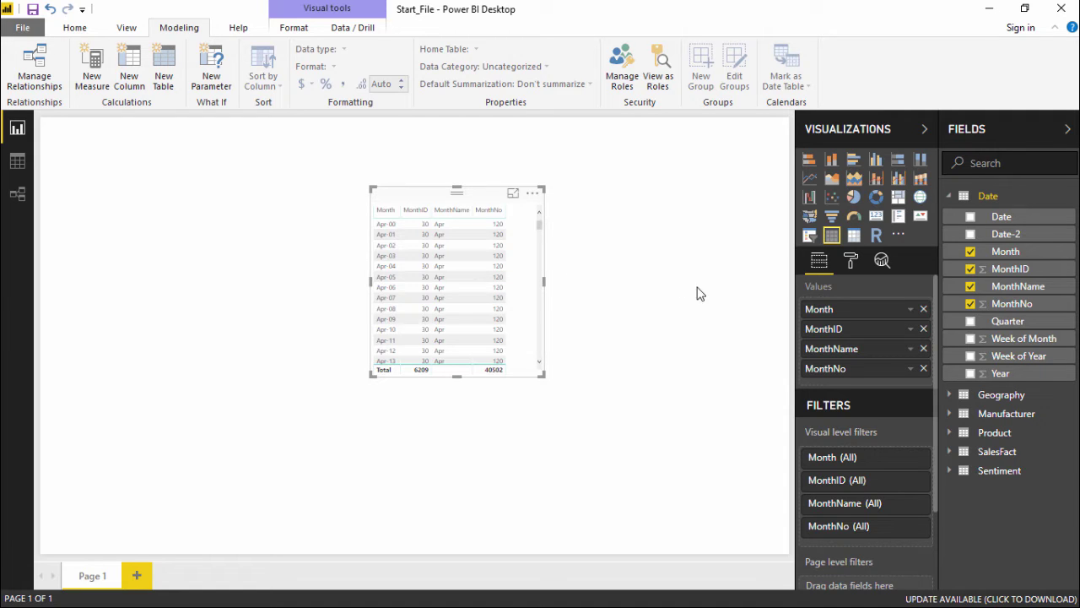
left_click(970, 252)
left_click(971, 268)
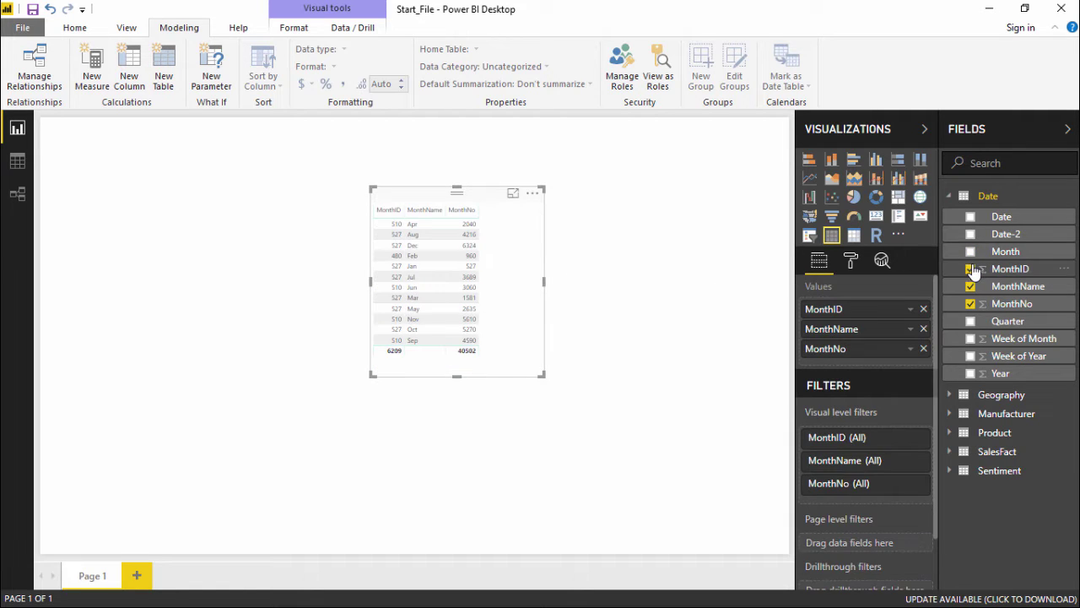
left_click(971, 286)
left_click(971, 304)
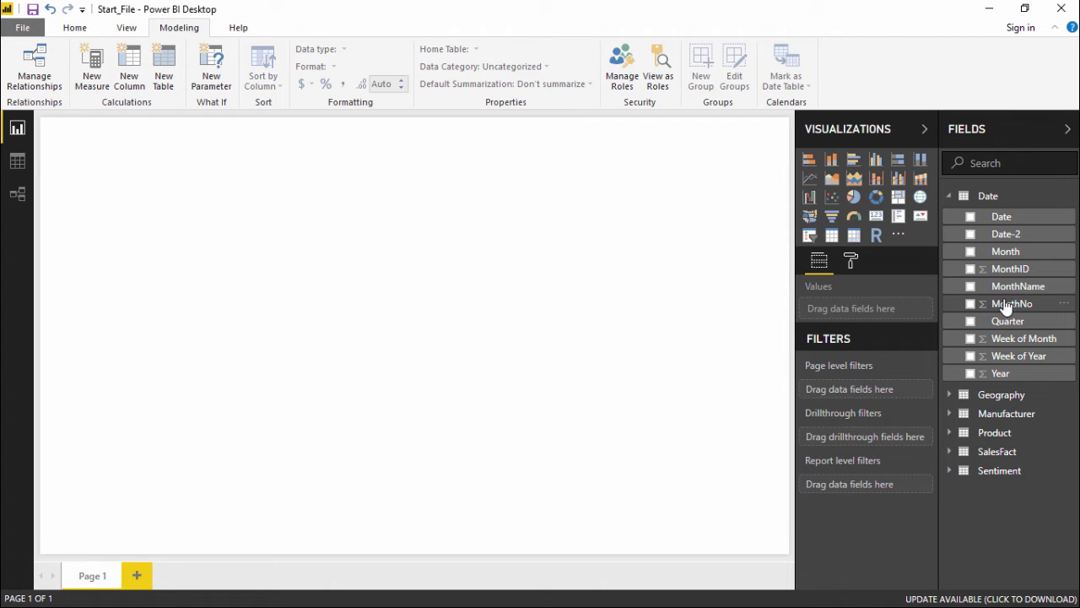
Step: Hide MonthNo and MonthID in the Date table's field list, leaving Month unchanged
left_click(1061, 311)
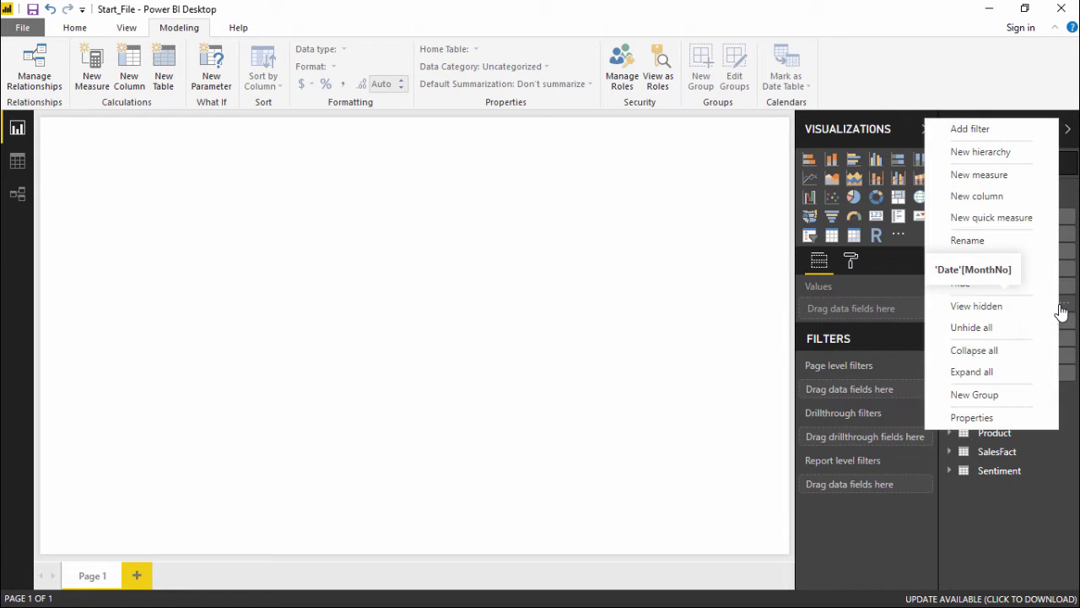
left_click(998, 285)
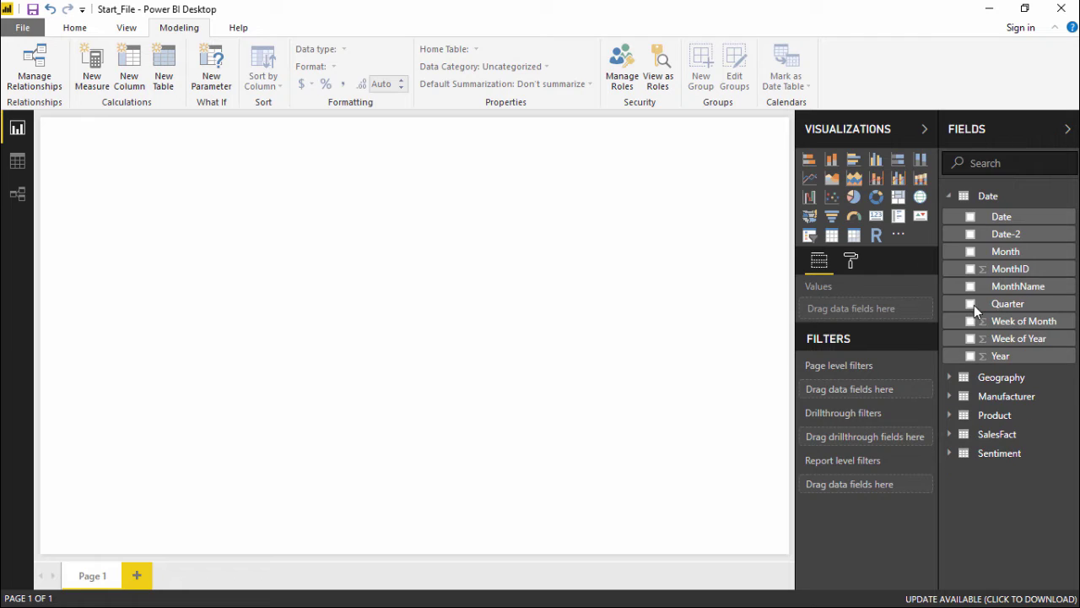
left_click(1063, 268)
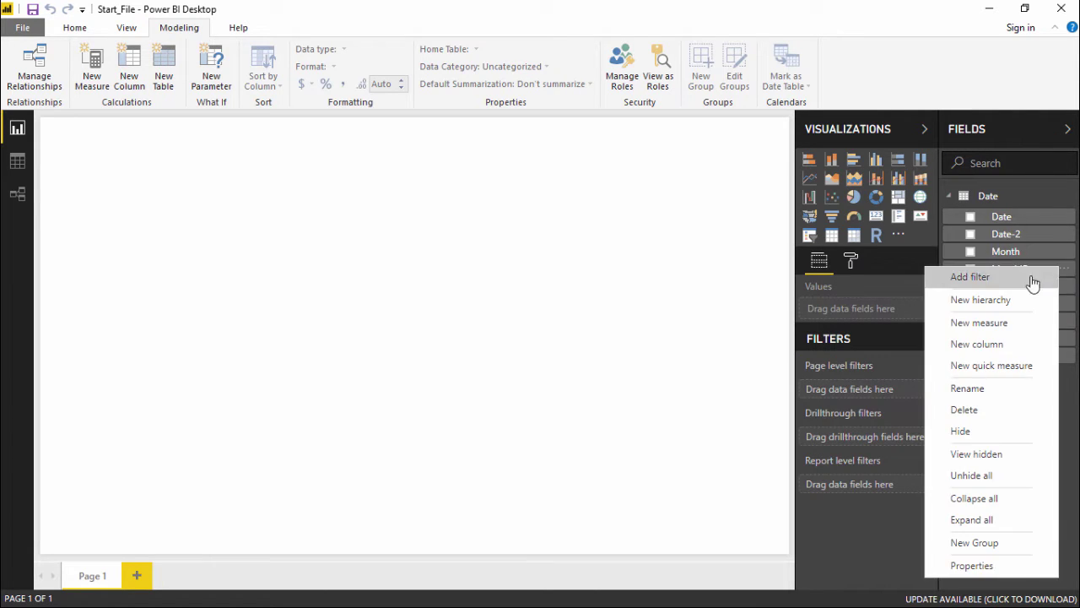
left_click(966, 432)
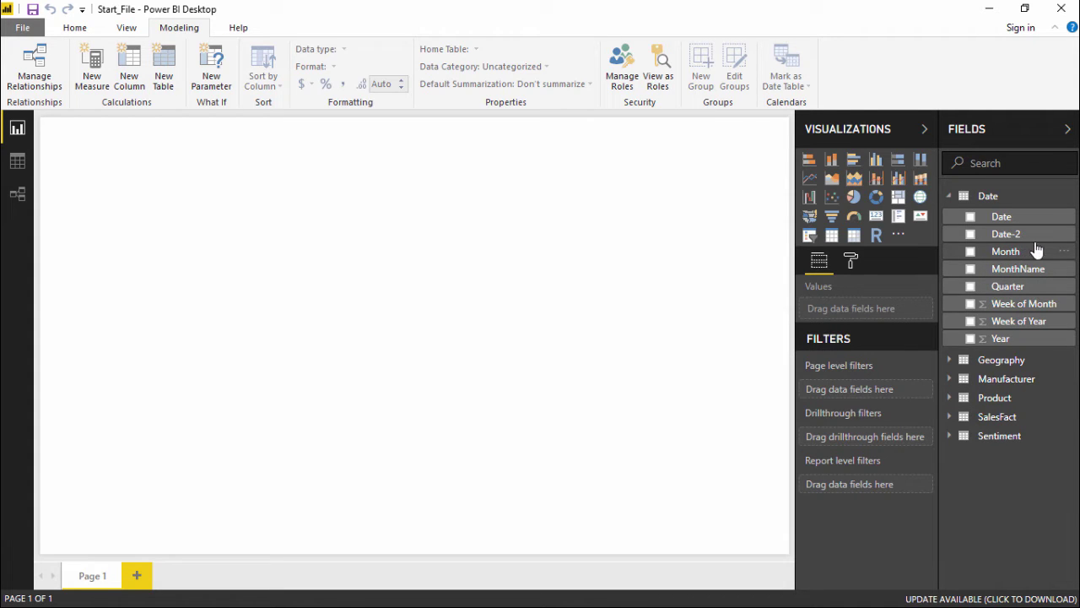
left_click(1063, 253)
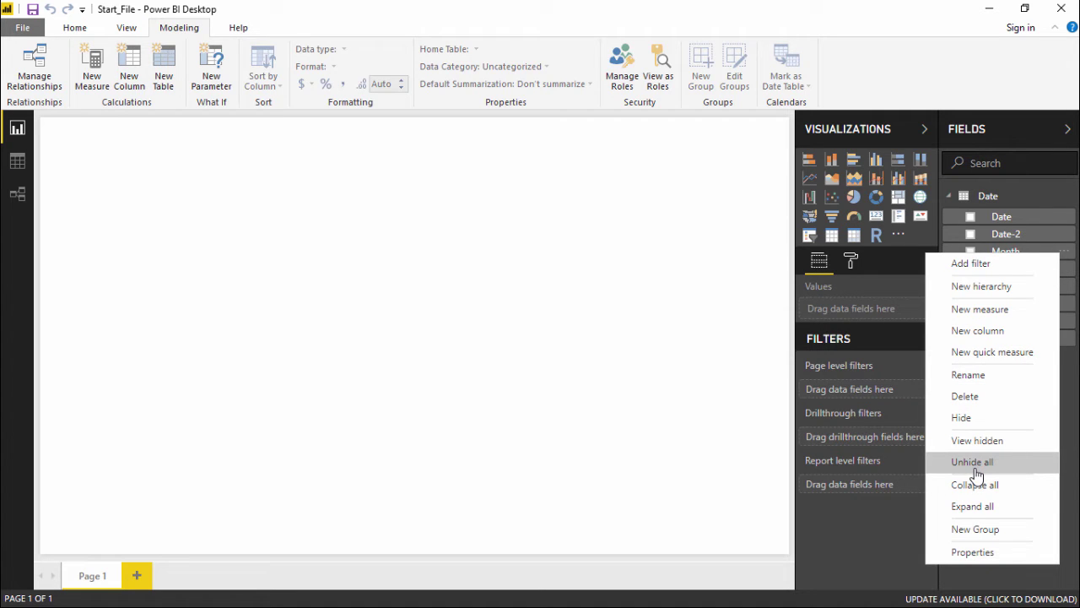
left_click(729, 313)
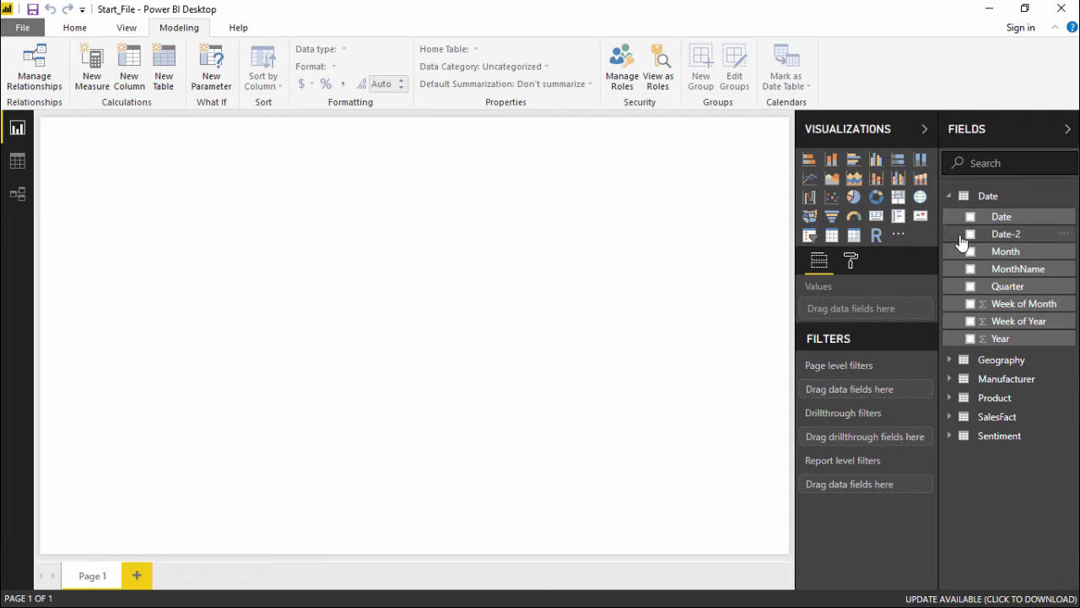
Step: Create a visual showing MonthName with SalesFact Revenue
left_click_drag(977, 280, 427, 222)
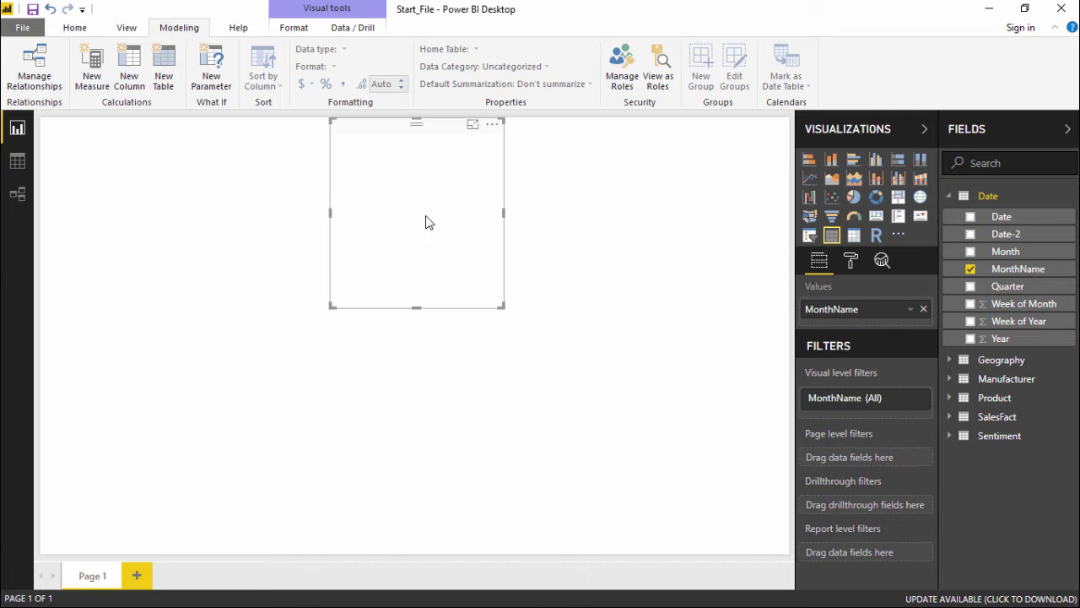
left_click_drag(378, 129, 357, 160)
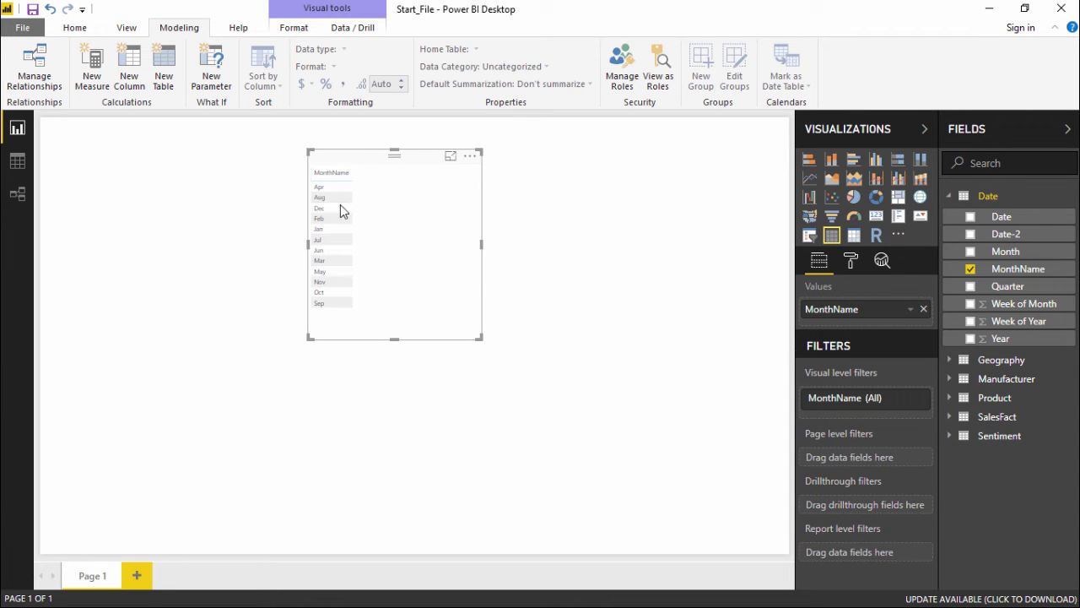
left_click(950, 417)
left_click_drag(1006, 477, 401, 264)
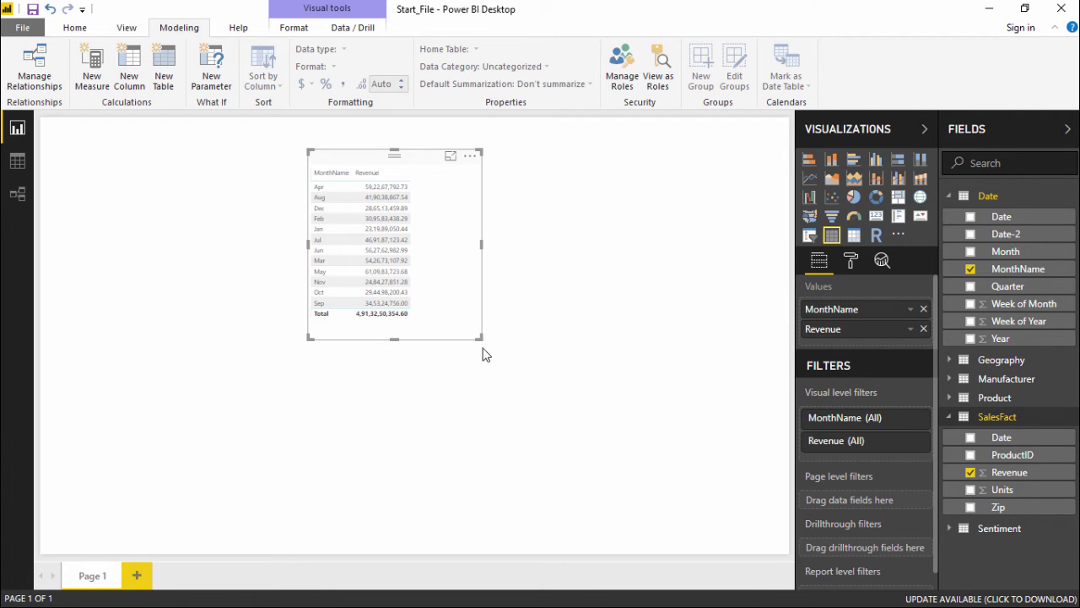
Step: Turn it into a stacked column chart and enlarge it across the page
left_click(833, 160)
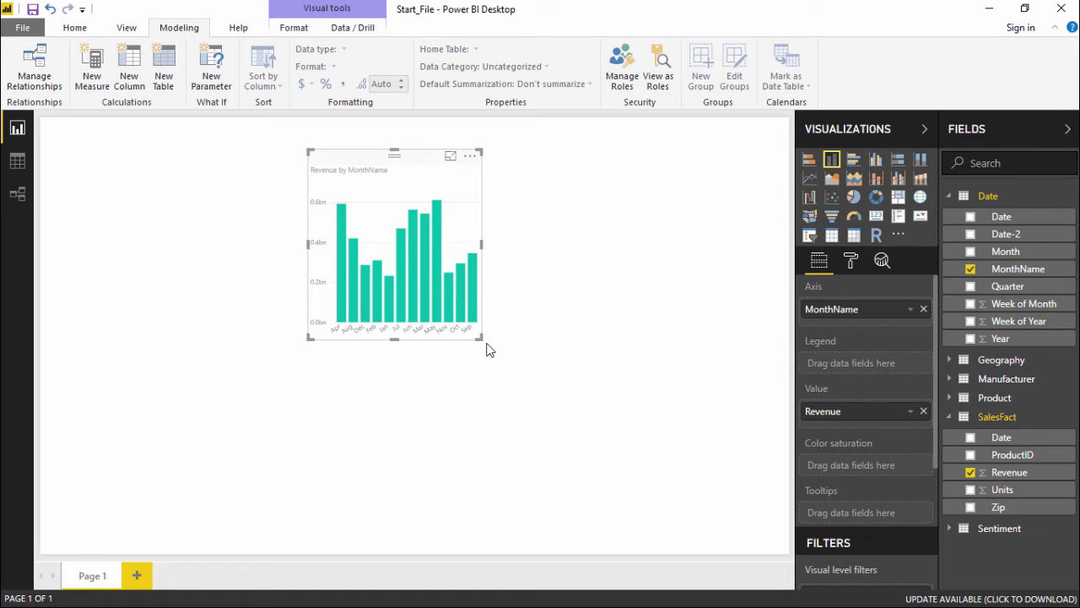
left_click_drag(477, 337, 700, 405)
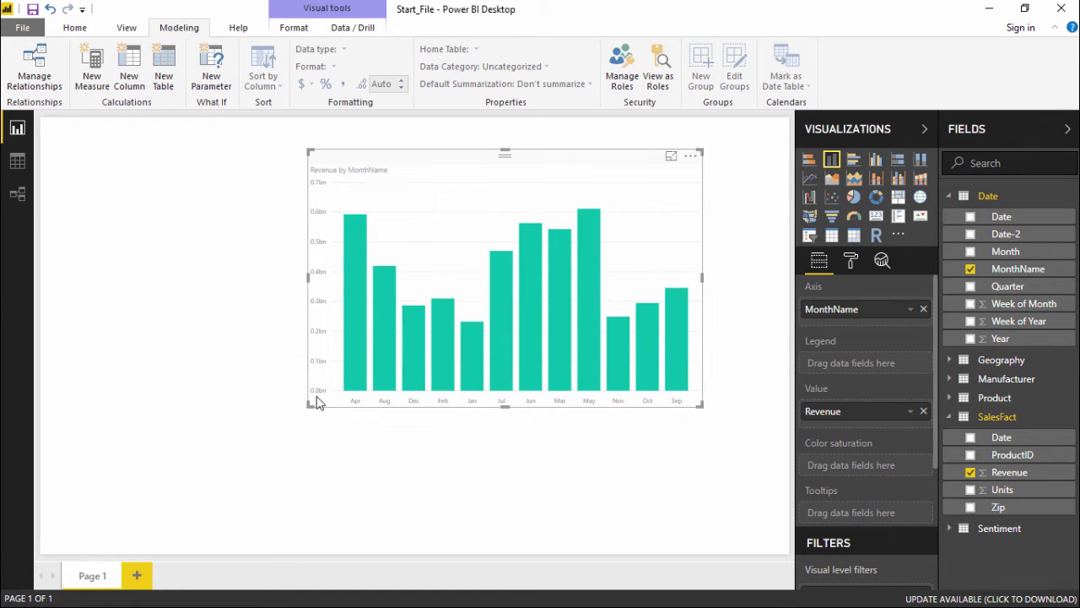
left_click_drag(310, 404, 224, 452)
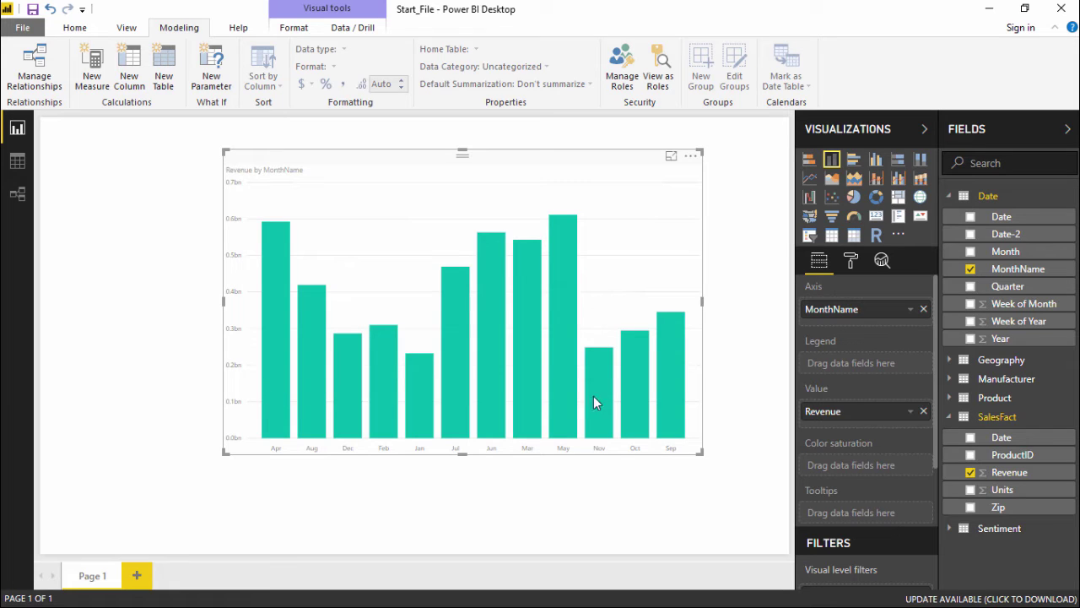
mouse_move(675, 410)
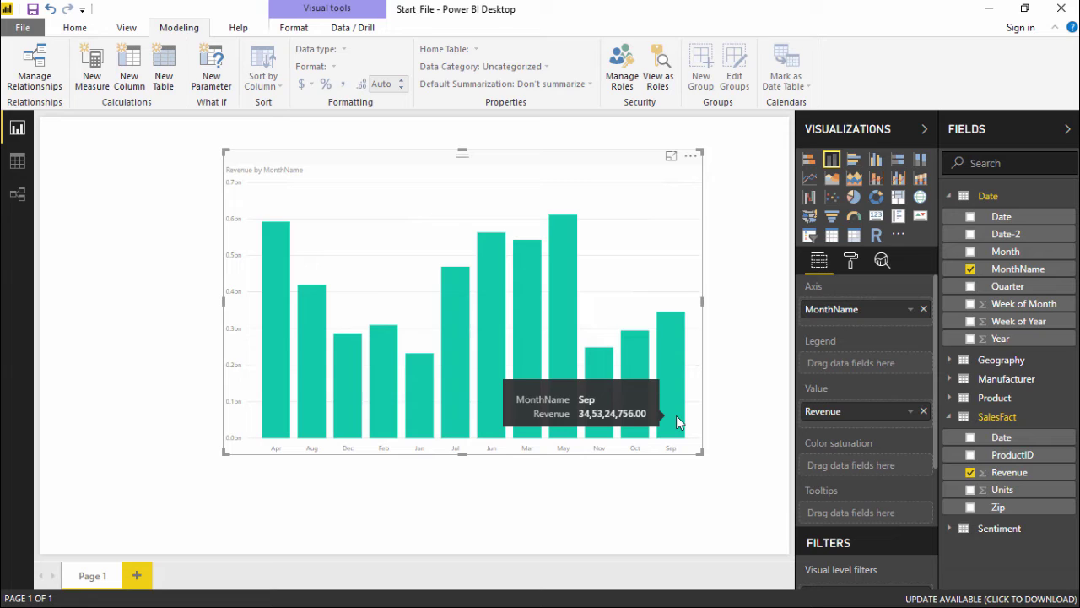
Step: Set MonthName's Sort by Column to MonthNo so the chart runs Jan to Dec
left_click(732, 207)
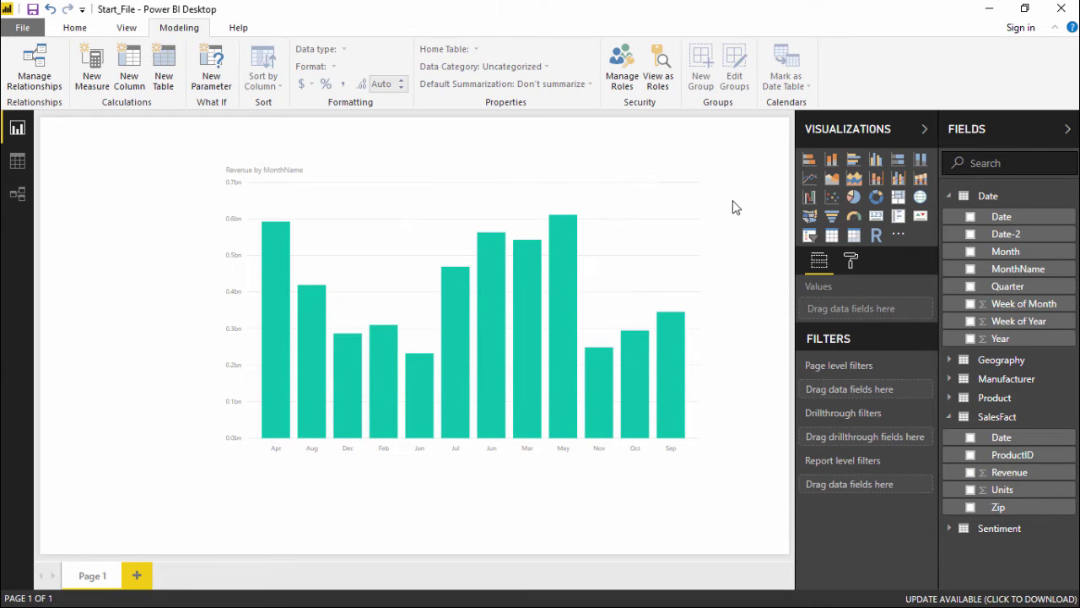
left_click(679, 216)
left_click(1004, 270)
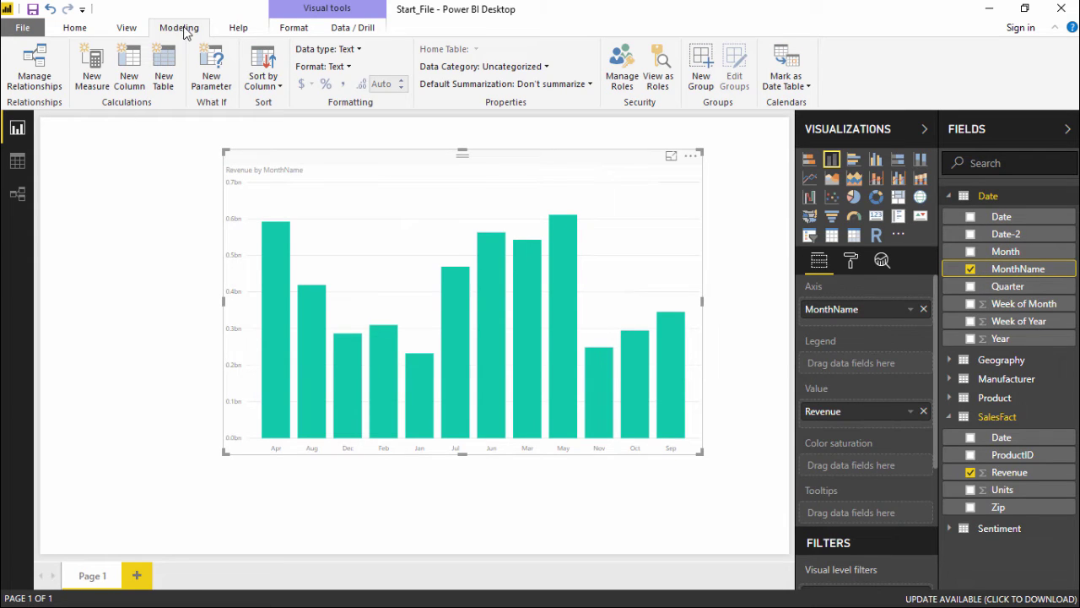
left_click(280, 89)
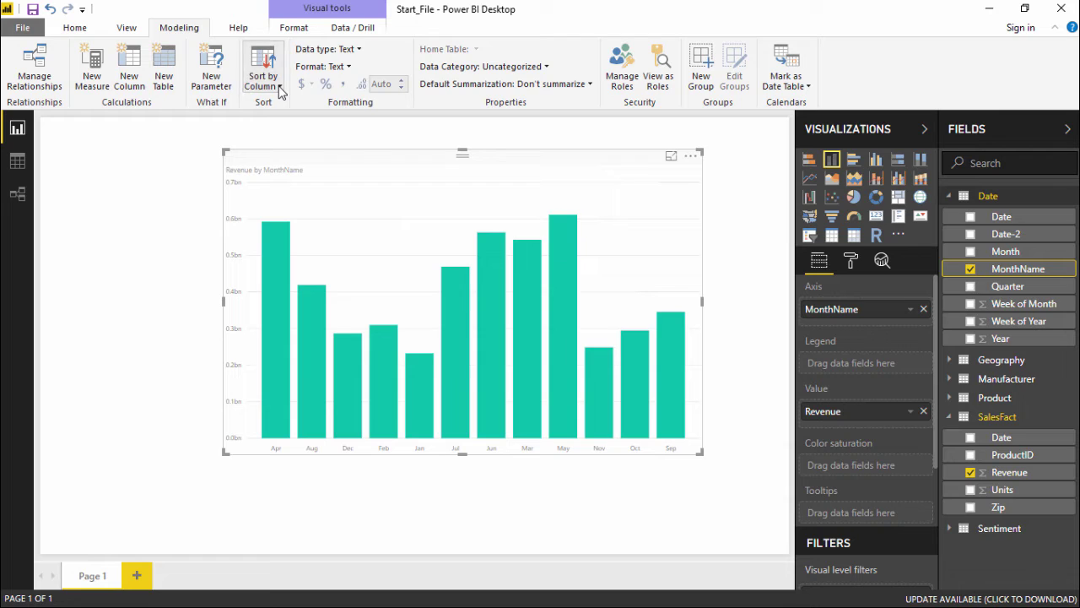
left_click(280, 87)
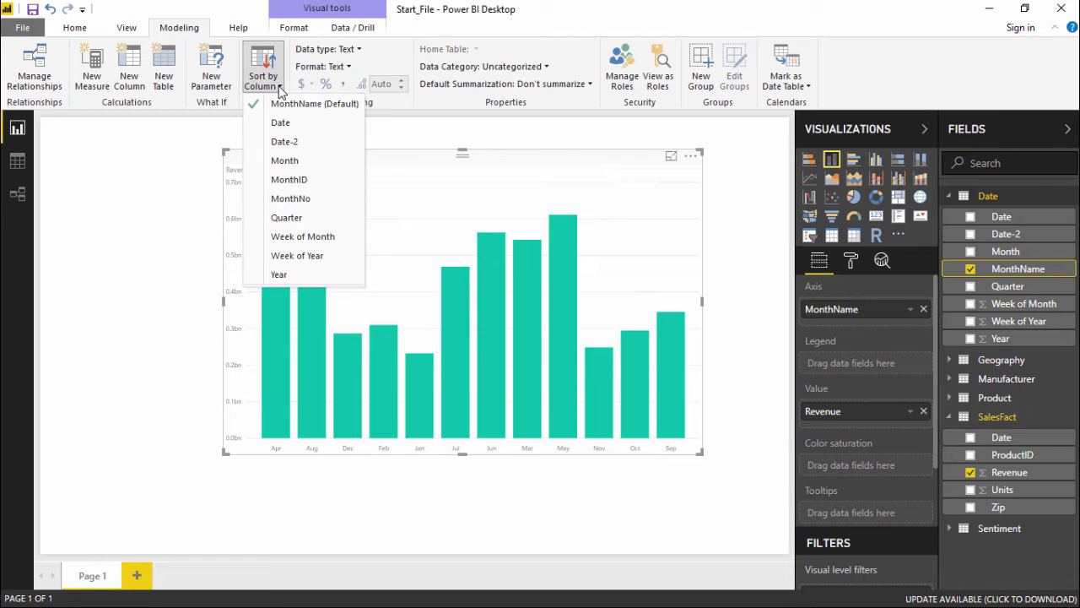
left_click(322, 204)
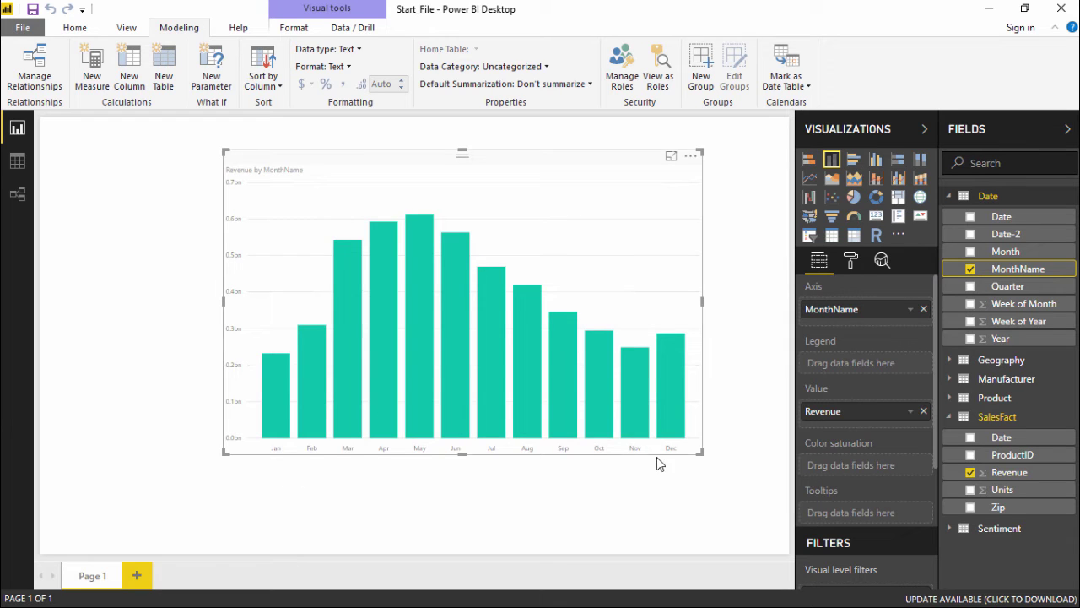
Step: Shift the revenue chart right, try a Date-2 visual, then delete the empty Year visual
left_click_drag(536, 160, 606, 177)
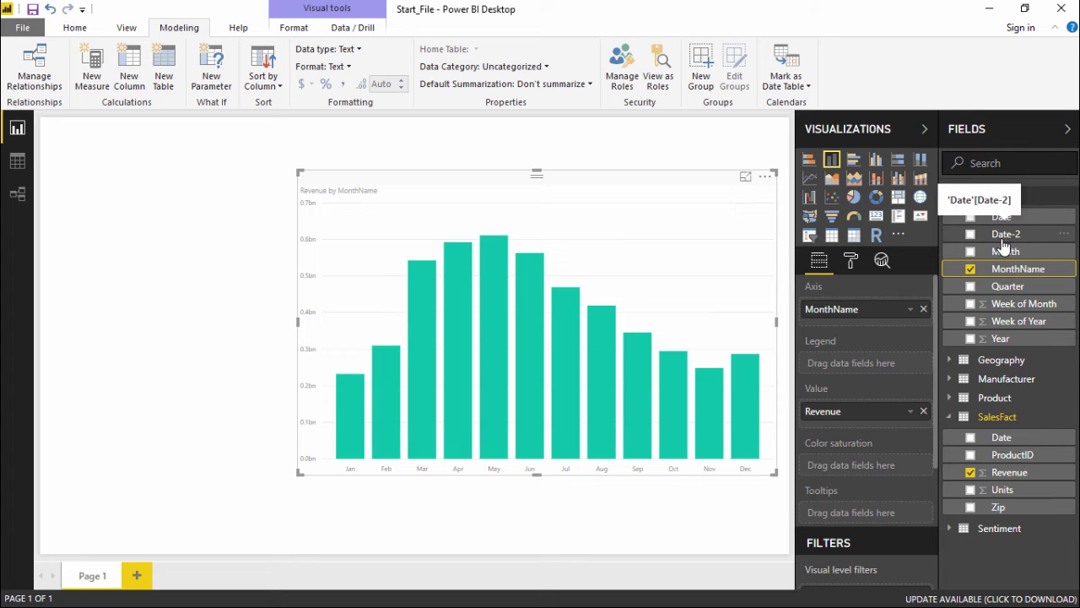
left_click_drag(1003, 242, 166, 234)
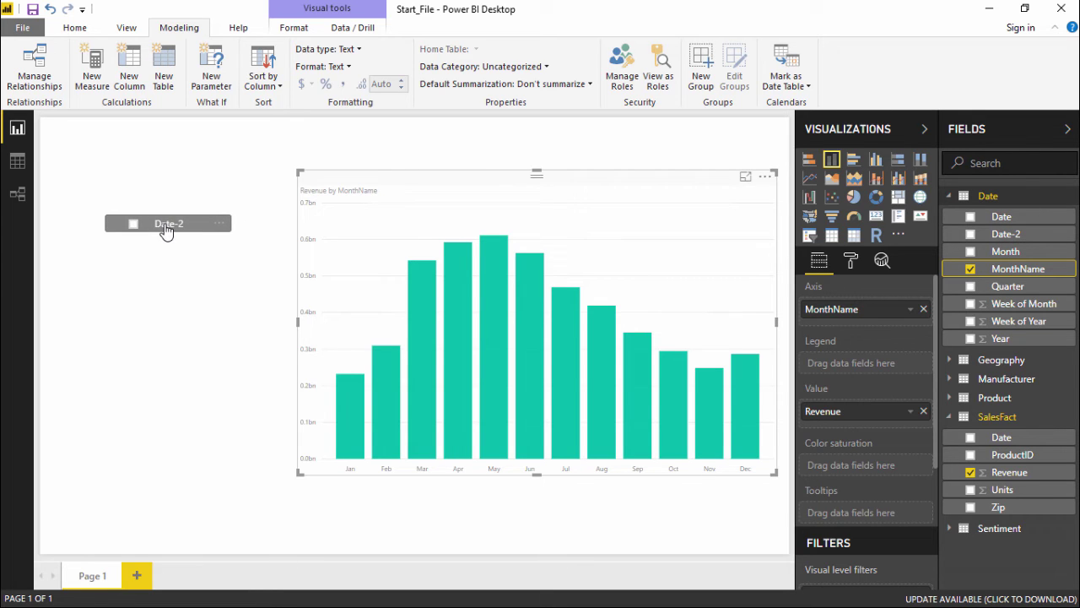
left_click_drag(155, 307, 145, 251)
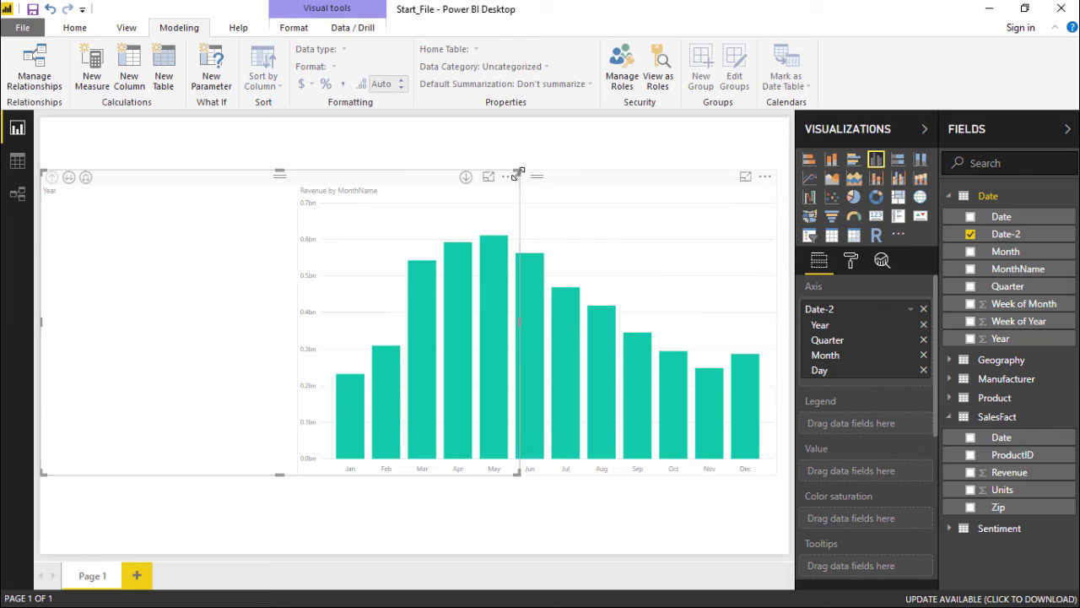
left_click(400, 173)
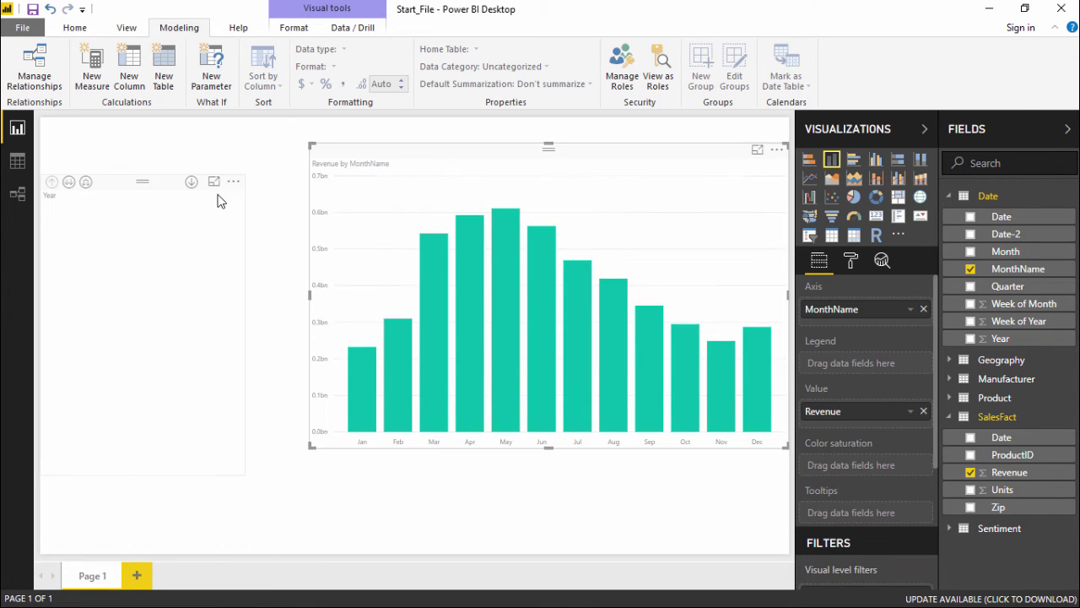
left_click(171, 200)
left_click_drag(171, 179, 230, 161)
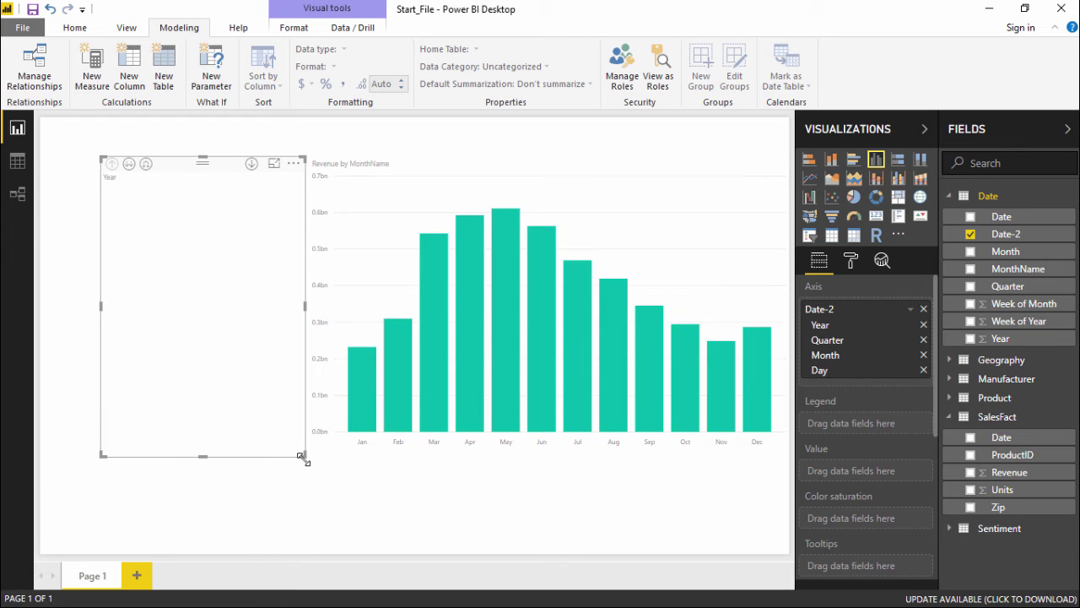
left_click_drag(300, 452, 281, 389)
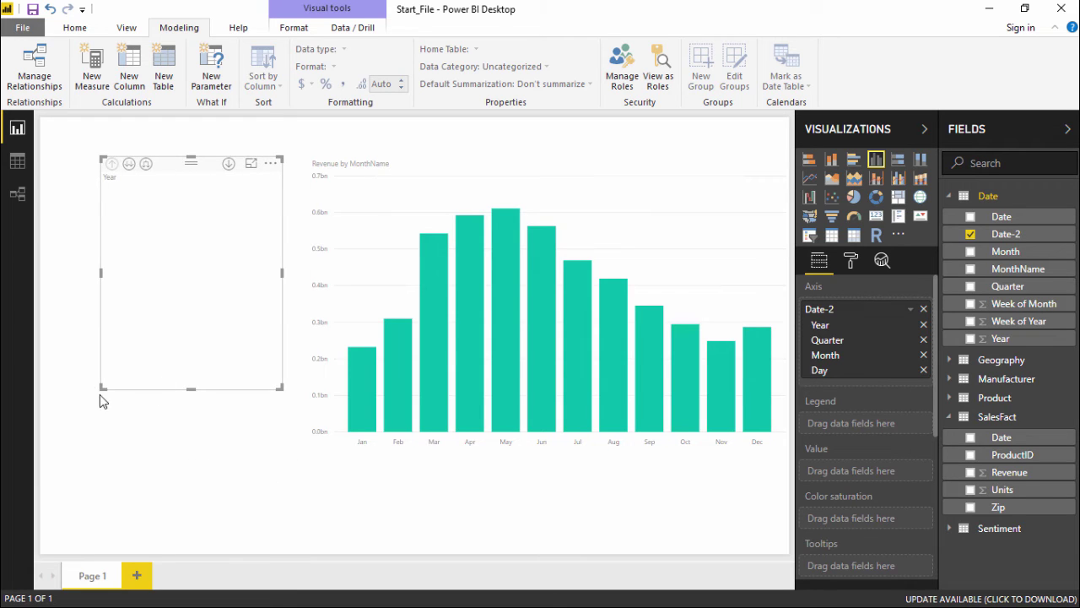
left_click_drag(98, 389, 86, 400)
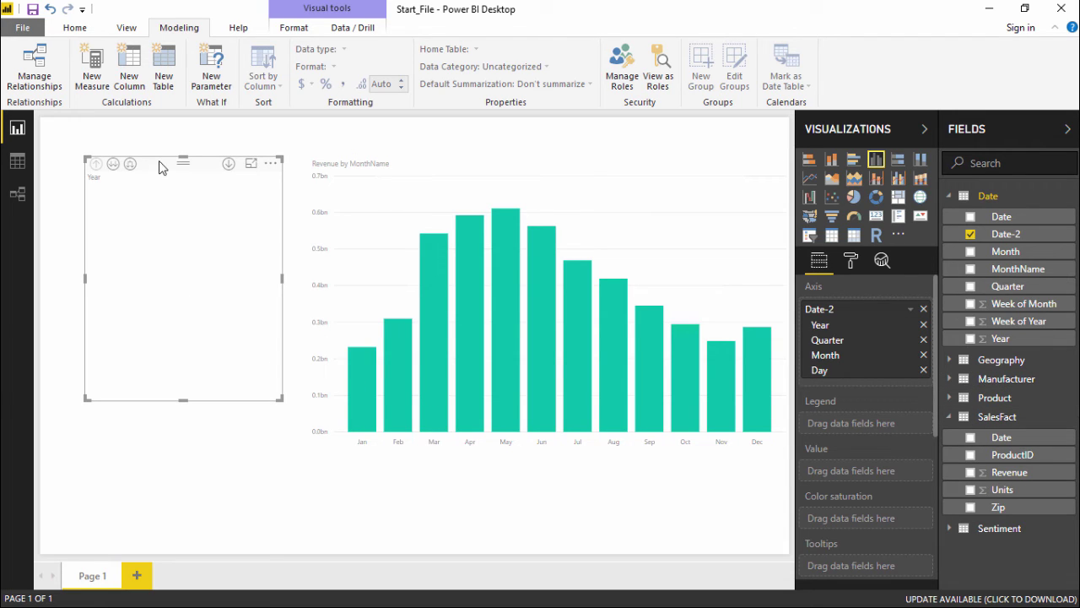
key("Delete")
Step: Add Date-2 again as a Year/Quarter/Month/Day table sized beside the chart
left_click_drag(1005, 236, 169, 265)
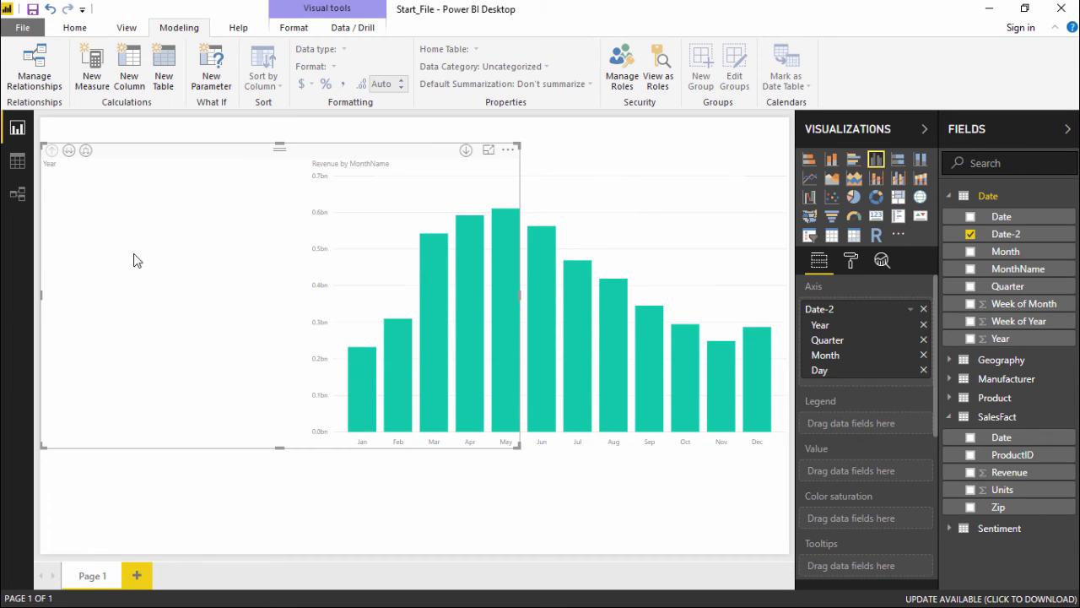
left_click_drag(519, 144, 424, 175)
left_click(831, 236)
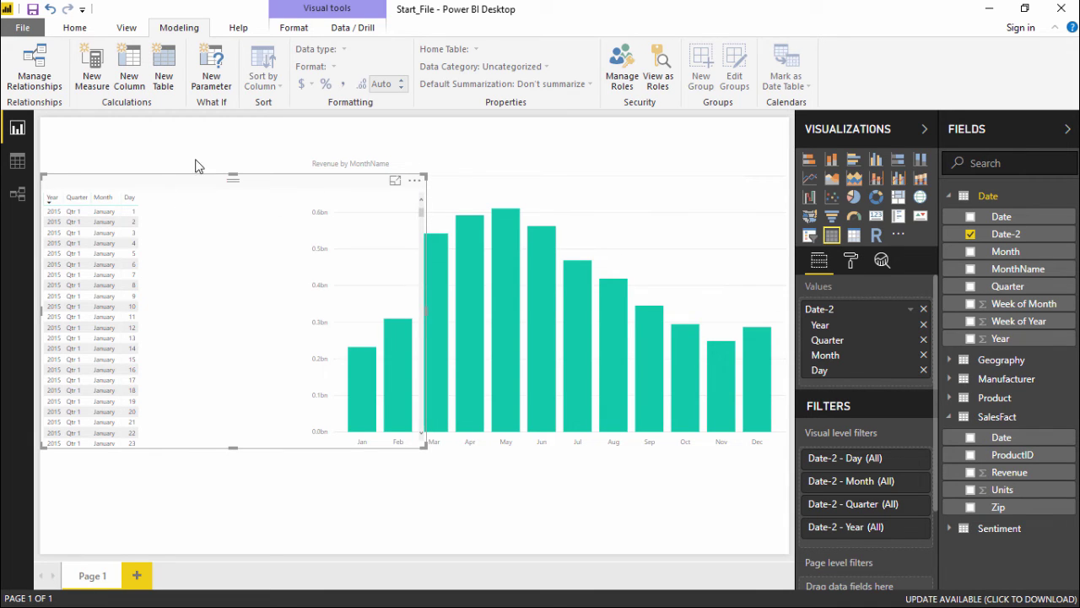
left_click_drag(203, 177, 227, 152)
left_click_drag(450, 152, 223, 162)
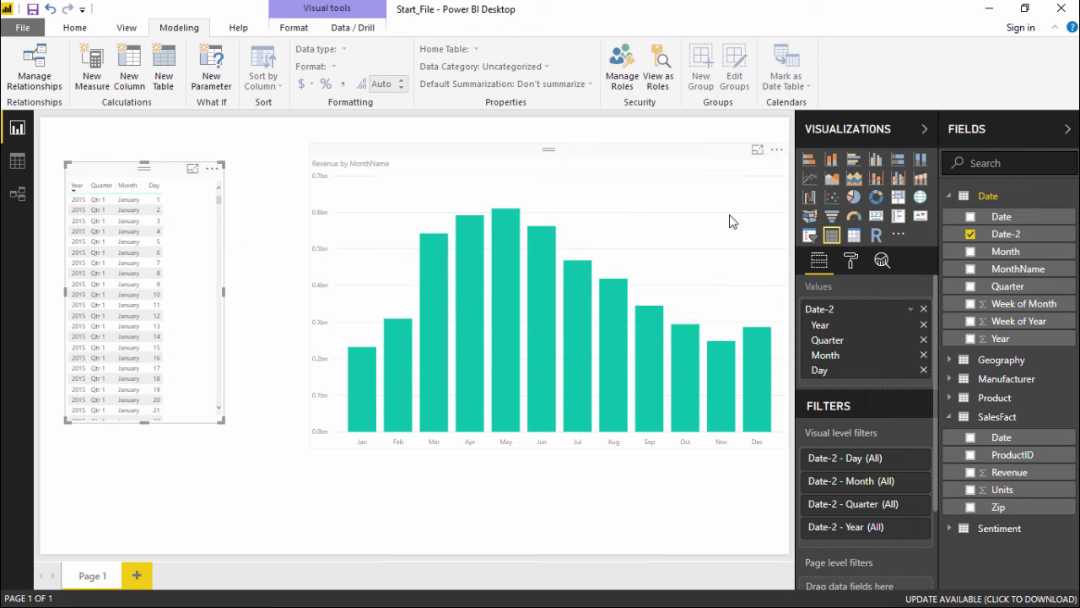
Step: Apply the 2001-03-14 (yyyy-MM-dd) format to the Date-2 column
left_click(992, 236)
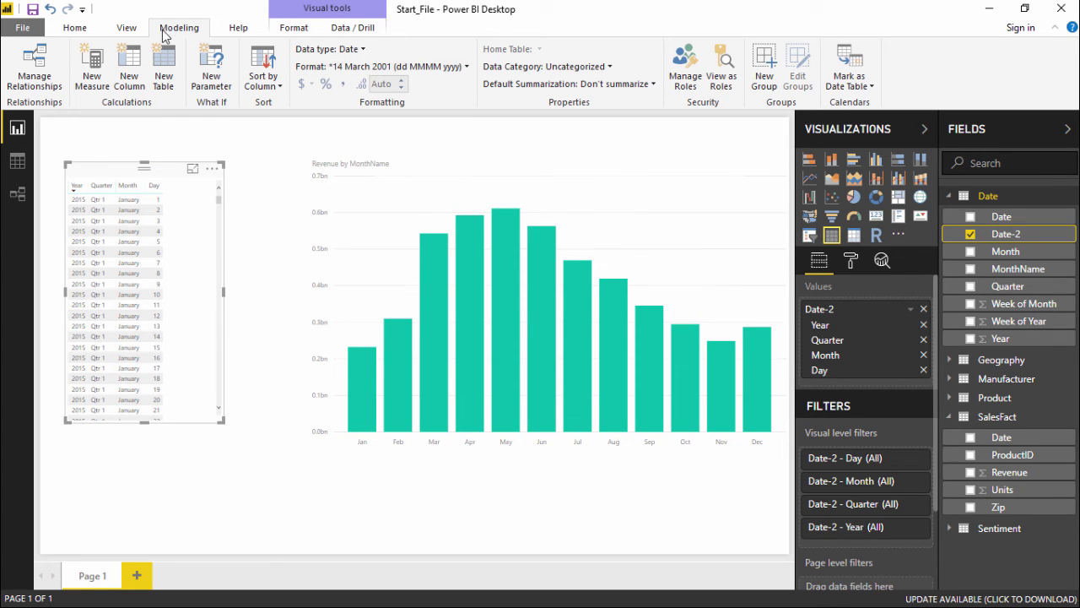
left_click(466, 68)
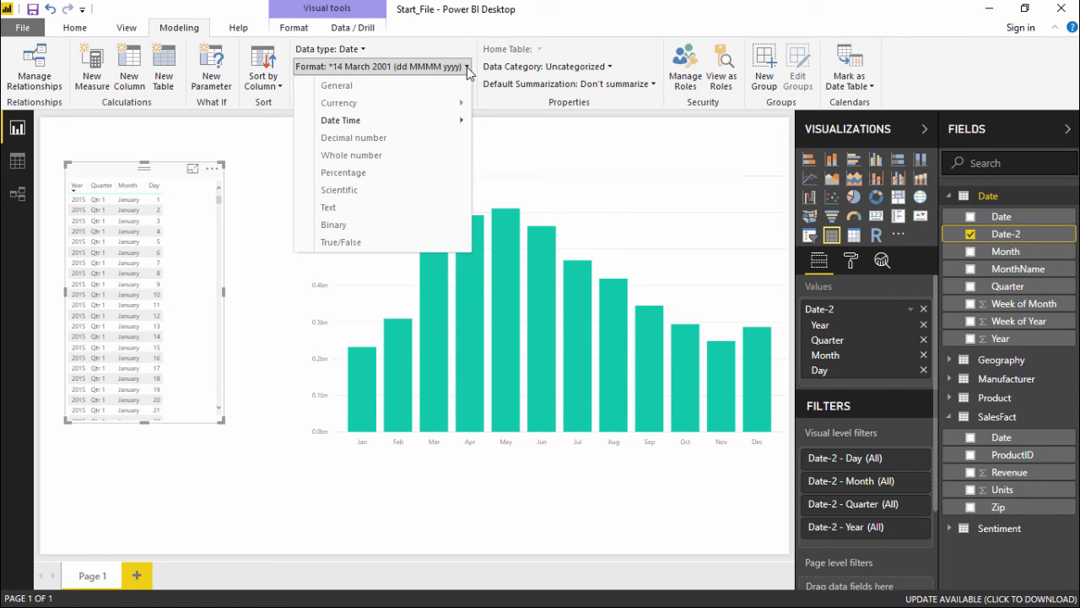
mouse_move(441, 125)
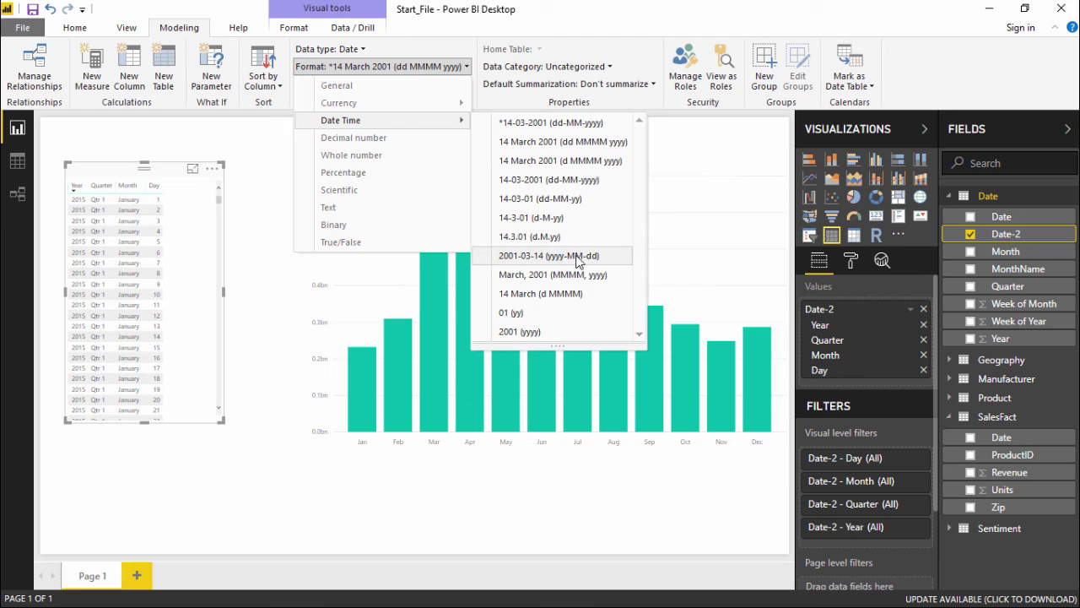
left_click(517, 258)
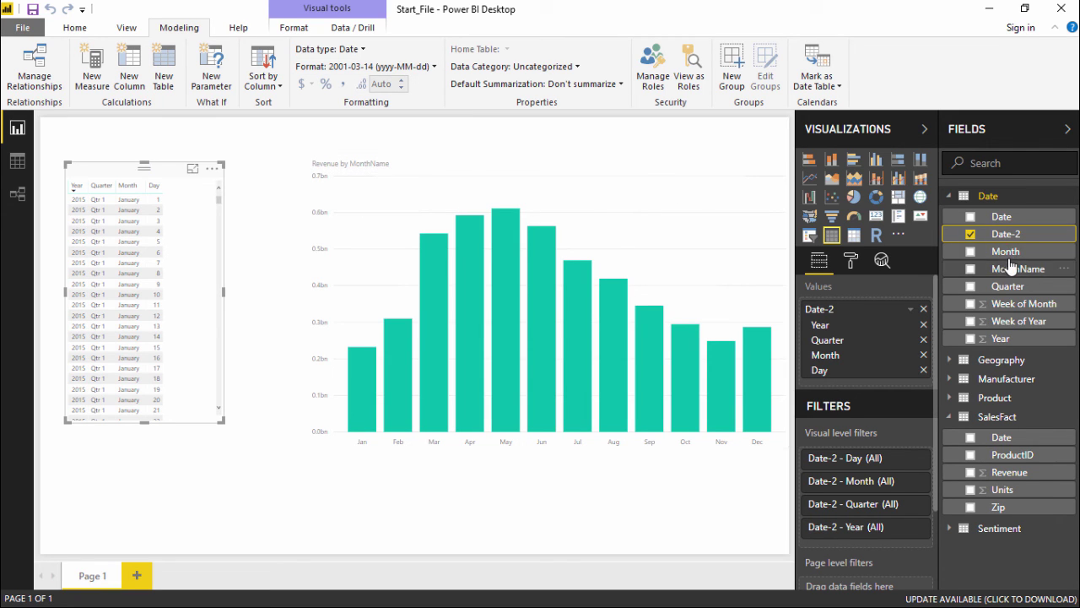
Step: Review Date-2's sort-by and format options, keeping sorting unchanged and yyyy-MM-dd applied
left_click(268, 89)
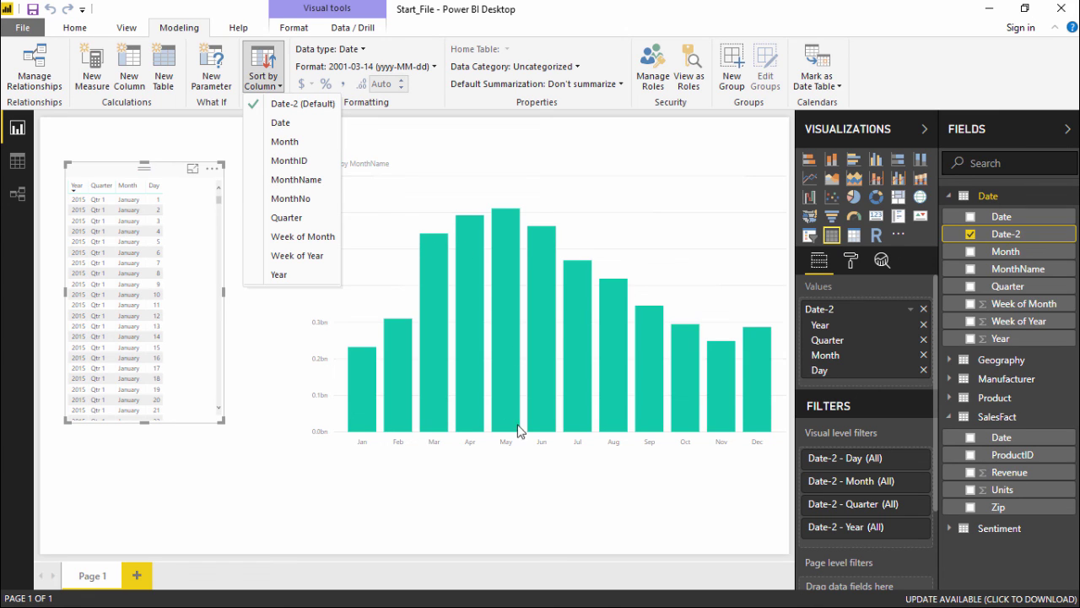
left_click(487, 462)
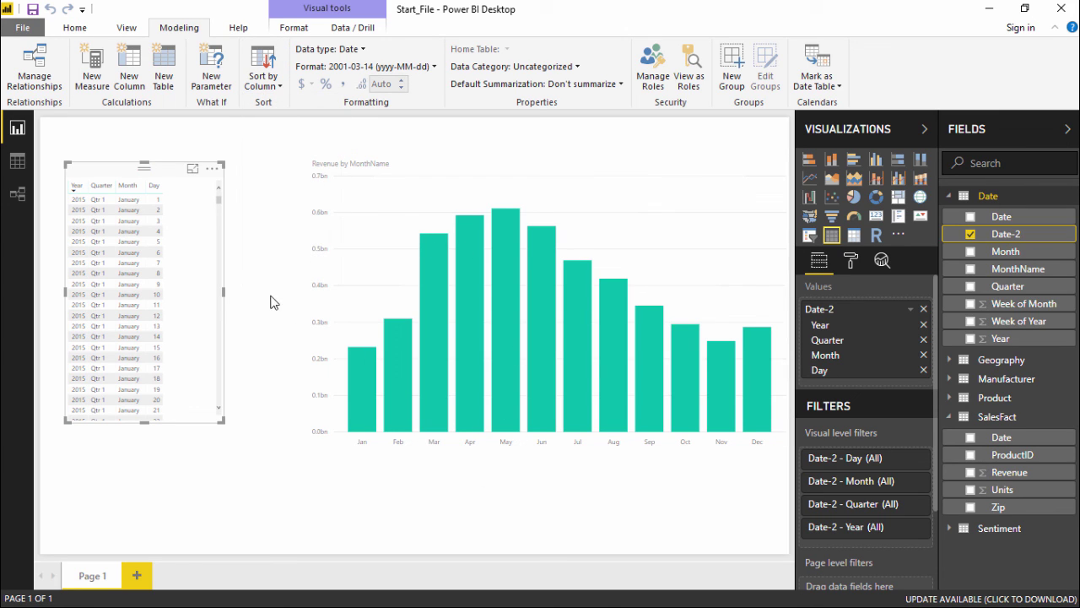
scroll(221, 246, "down", 5)
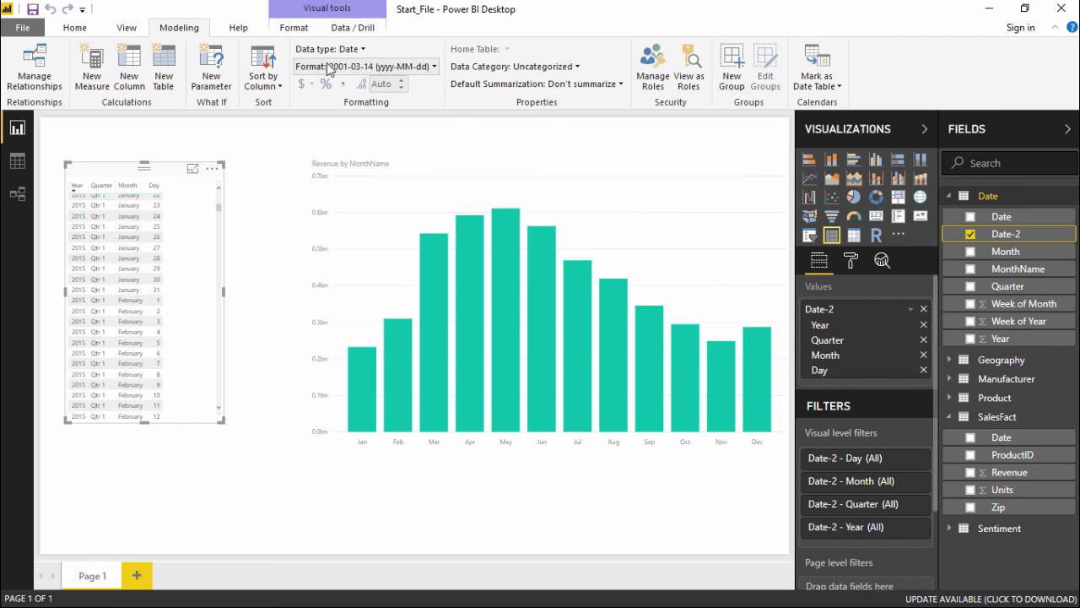
left_click(435, 68)
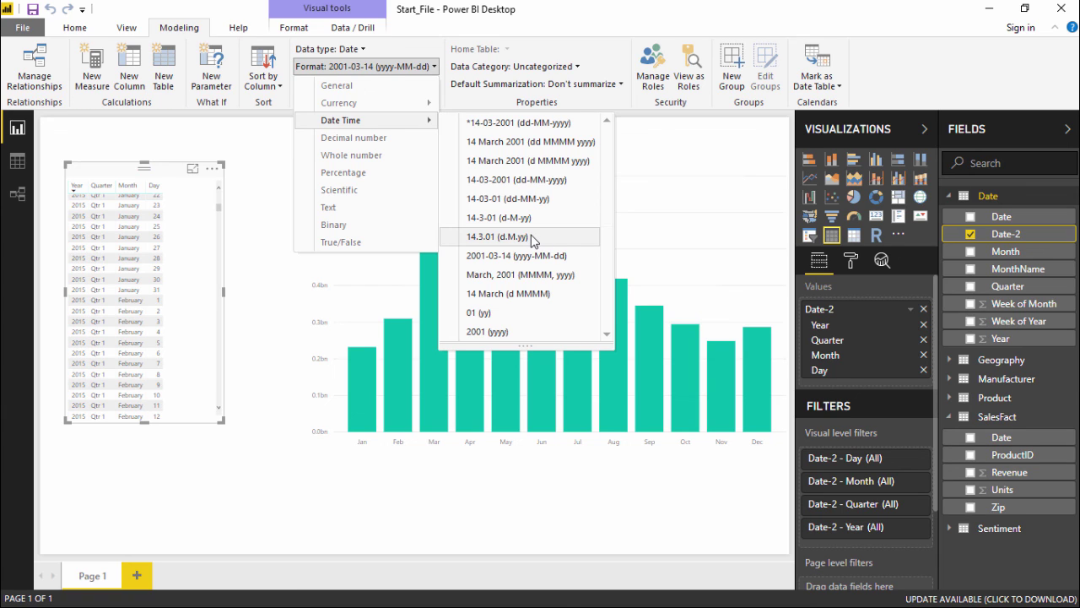
left_click(279, 202)
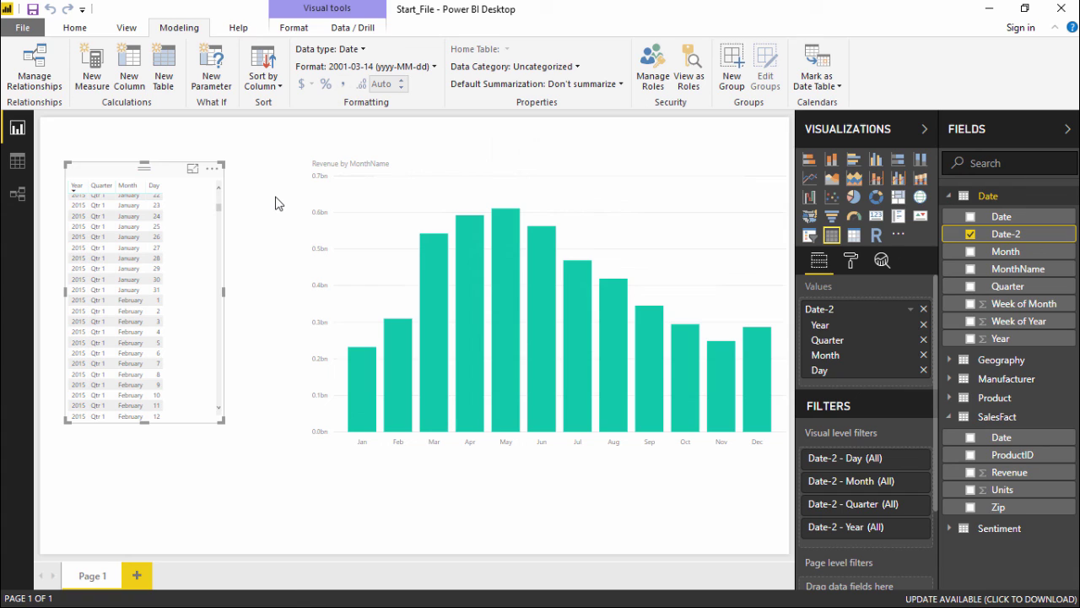